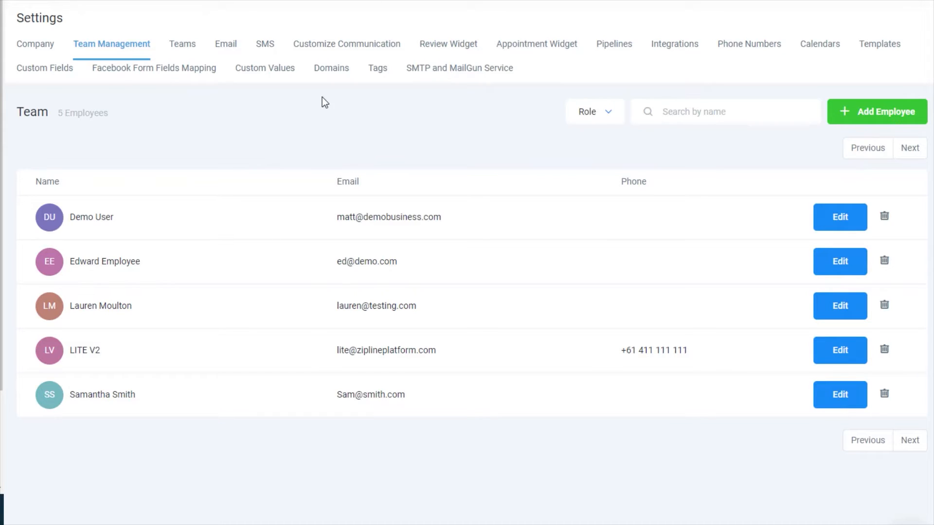
- Open the list of teams and check the members of the Trainers team
left_click(182, 48)
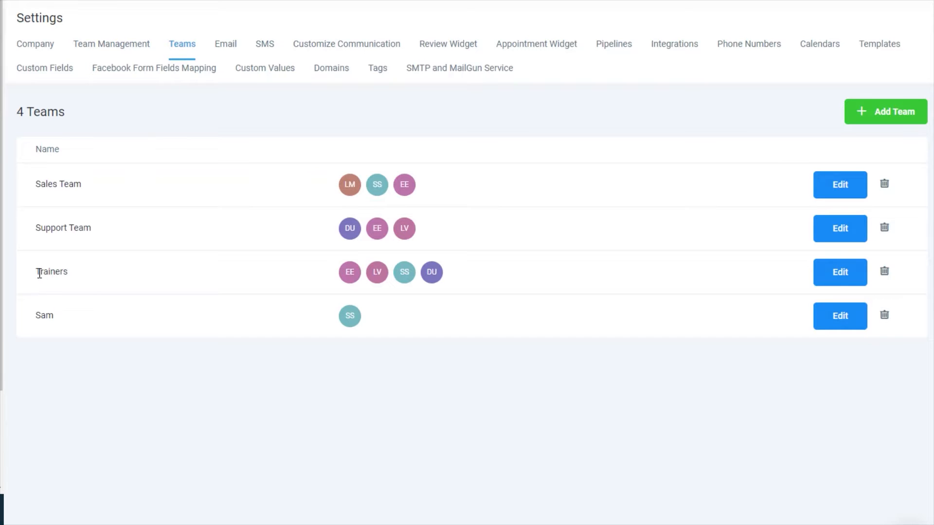
left_click_drag(35, 270, 71, 274)
left_click(170, 285)
- Edit the Trainers team's "Rehabilitation for Knees Trial" calendar: rename it "Personal Training Appointments" and describe it as "Join our trainers for a one hour session!"
left_click(819, 45)
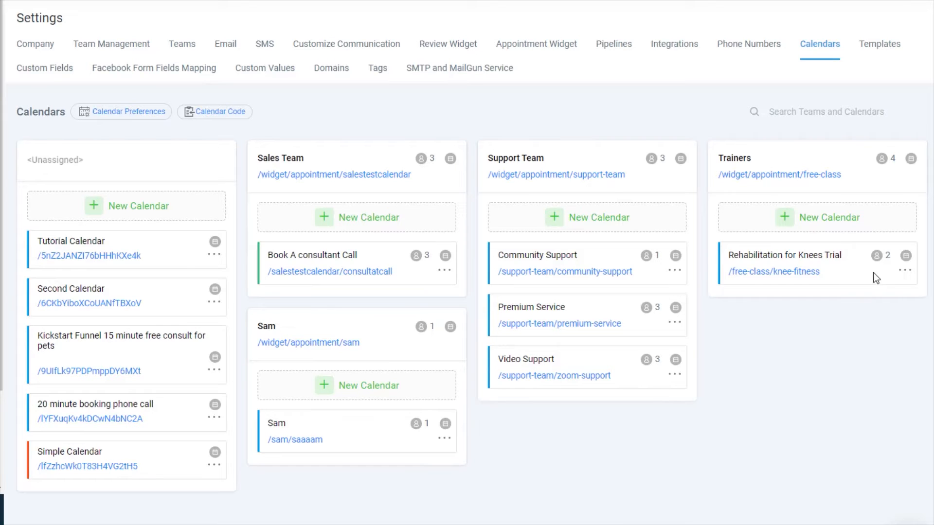
left_click(905, 271)
left_click(908, 290)
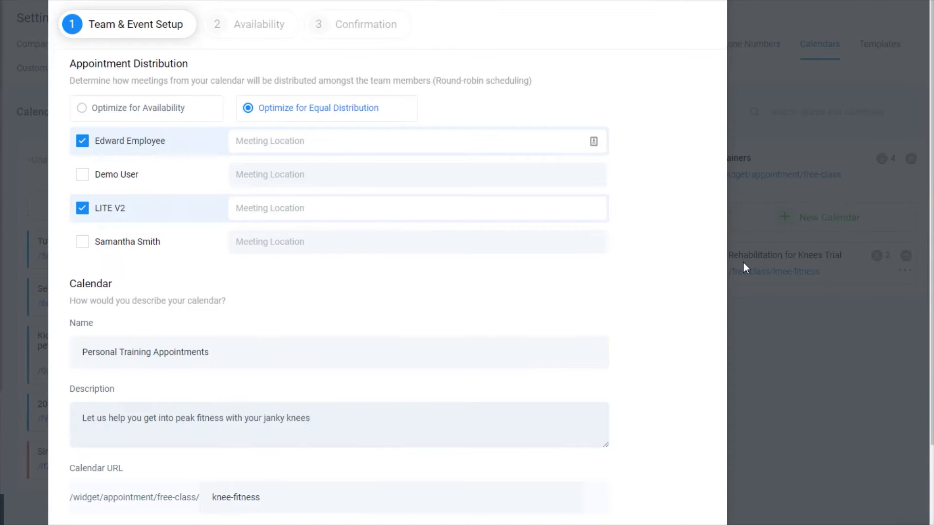
key("ctrl+a")
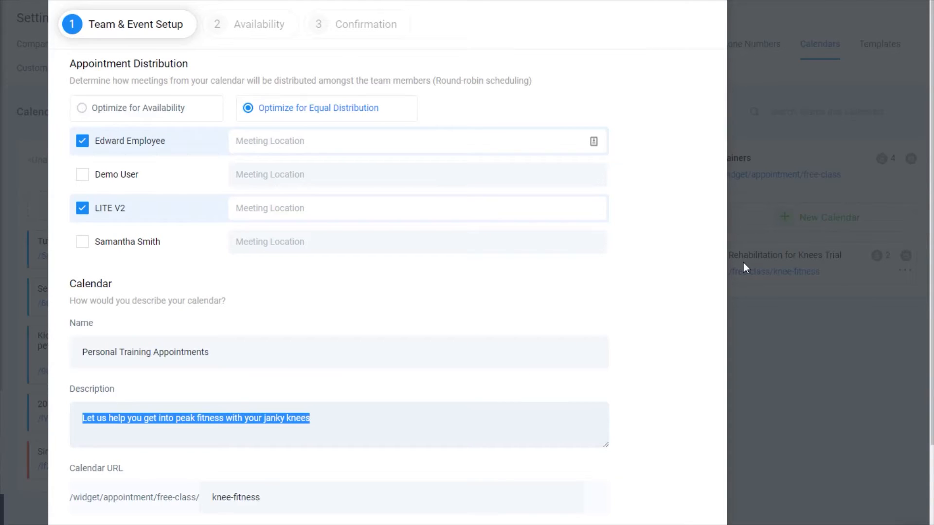
type("Join our trainers for a one hour session!")
scroll(543, 112, "up", 1)
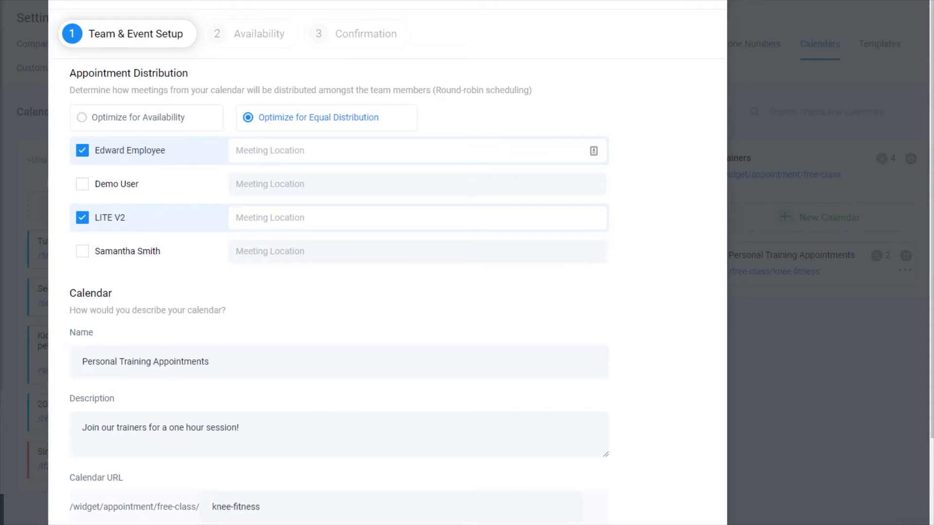
- Remove LITE V2 from the calendar's appointment distribution and continue to the availability settings
left_click(82, 218)
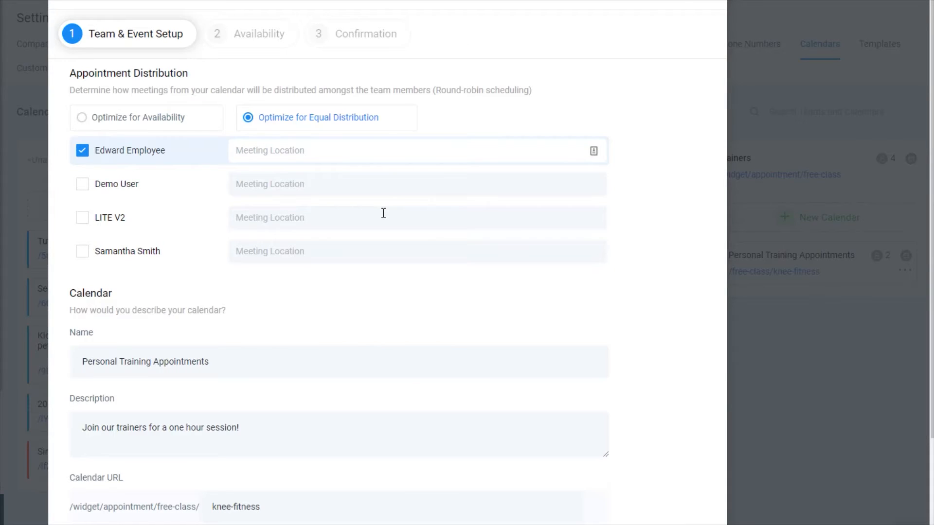
scroll(384, 213, "down", 4)
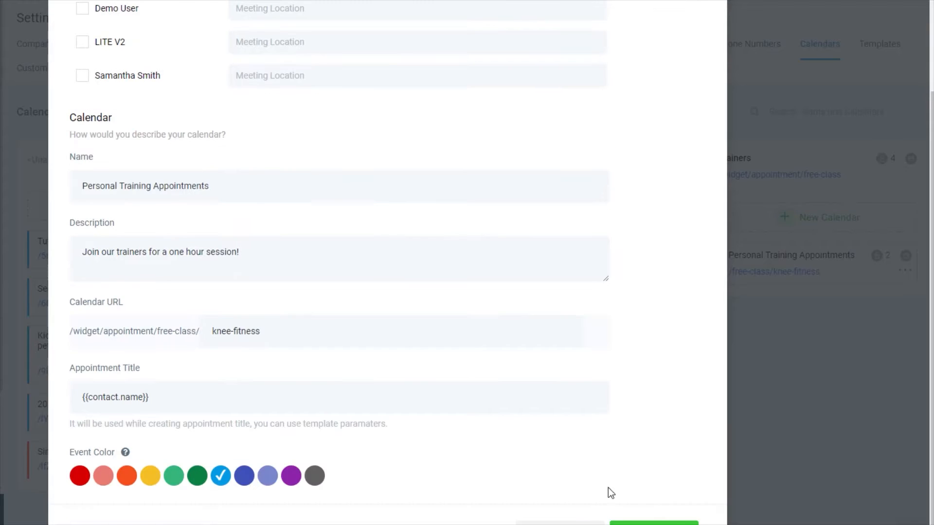
left_click(654, 523)
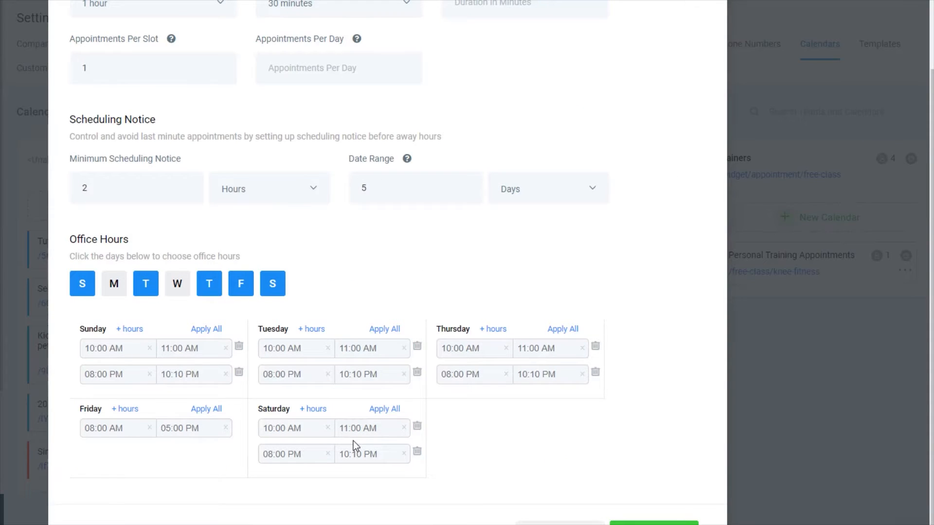
- Set the calendar's office days to Monday through Friday by adding Monday and Wednesday and removing Saturday and Sunday
left_click(114, 284)
left_click(177, 283)
left_click(273, 284)
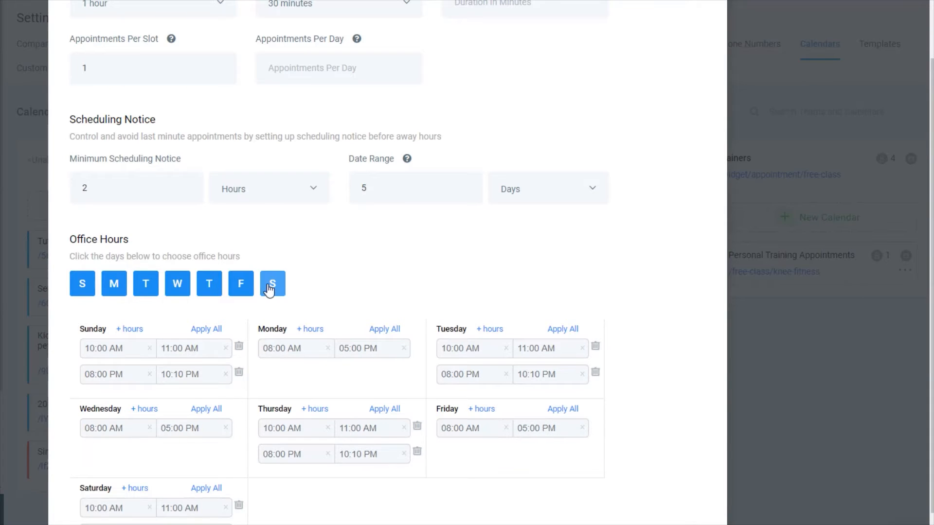
left_click(83, 290)
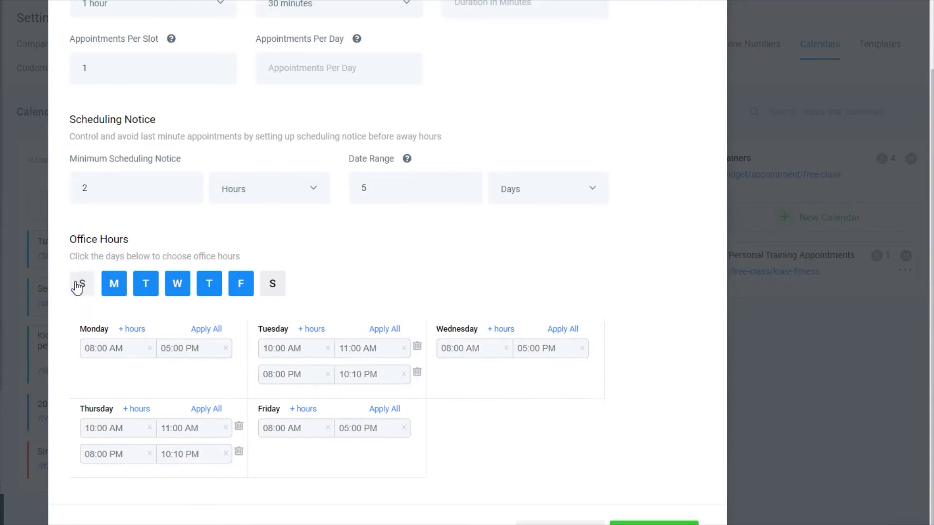
- Set the office hours to 09:00 AM to 05:00 PM, apply them to all days and continue to the confirmation settings
left_click(111, 354)
left_click(88, 395)
left_click(210, 329)
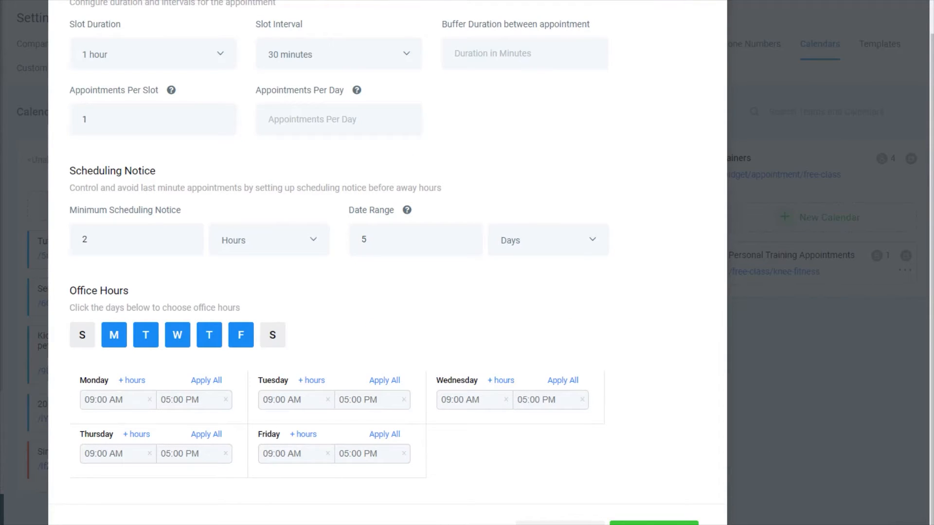
left_click(654, 524)
- Turn off Use Stripe Payment for the calendar and complete its setup
scroll(284, 301, "down", 9)
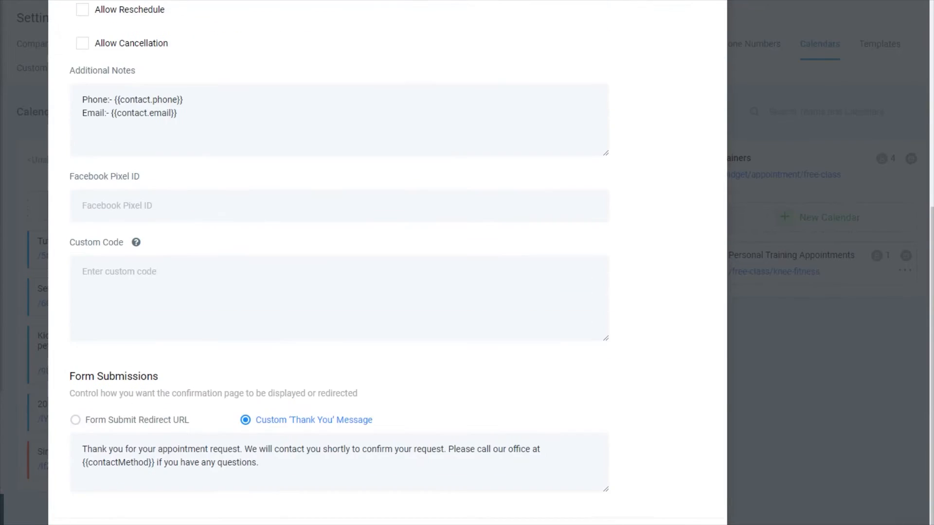
scroll(284, 300, "up", 9)
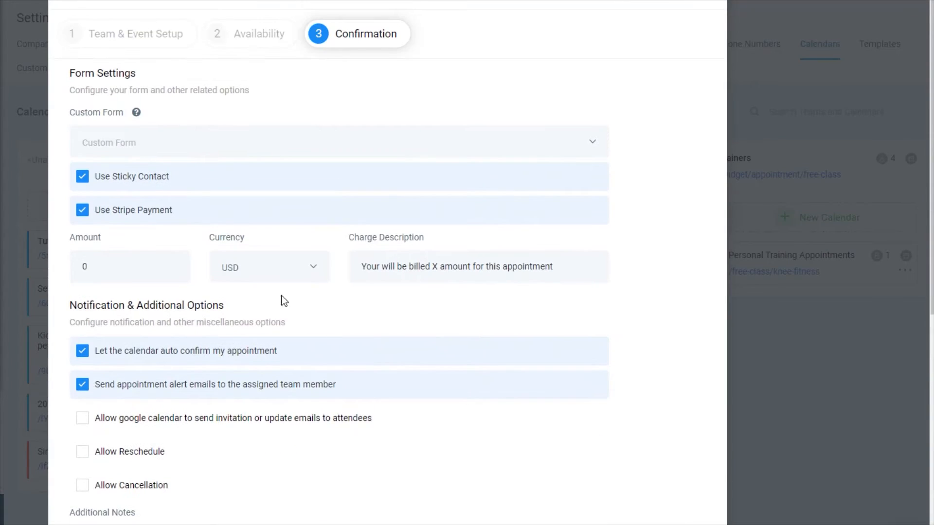
left_click(82, 212)
scroll(710, 422, "down", 8)
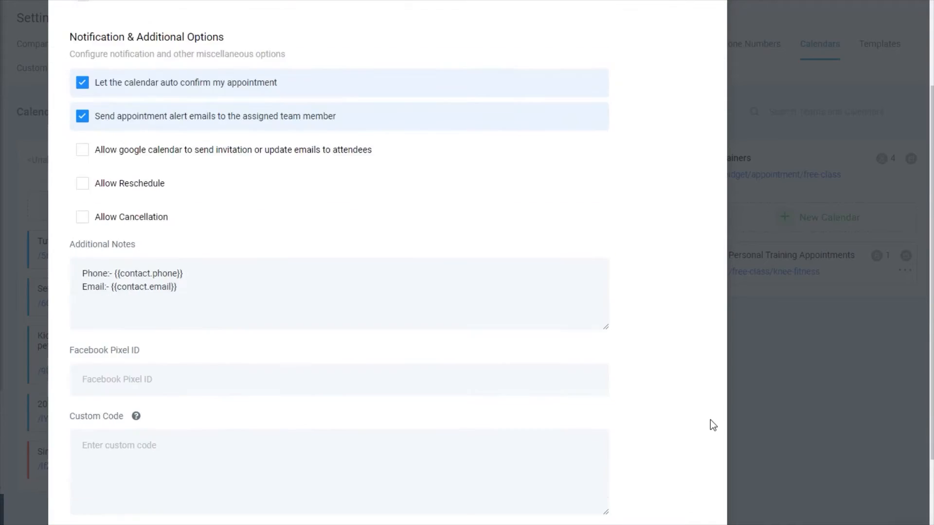
left_click(654, 524)
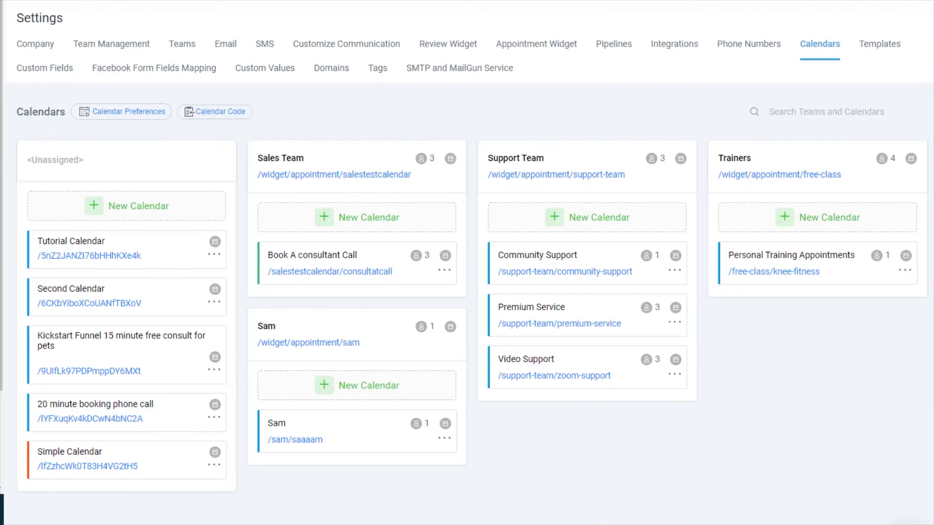
- Open the Personal Training Appointments booking page and review the time slots offered on December 18
left_click(758, 281)
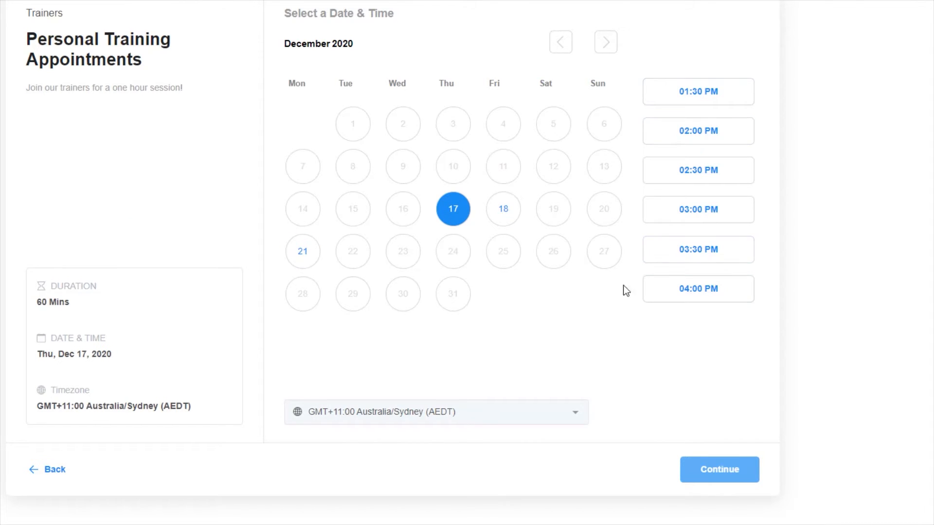
left_click(510, 217)
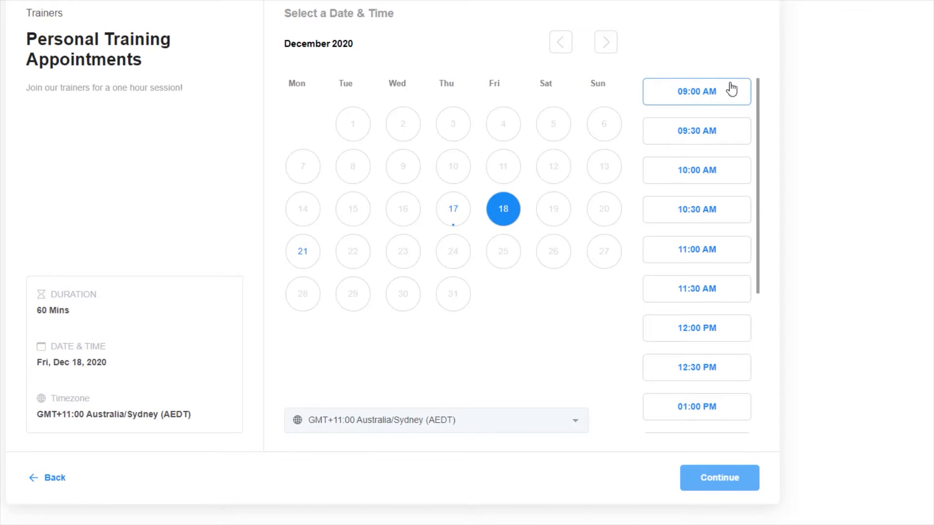
scroll(749, 206, "down", 5)
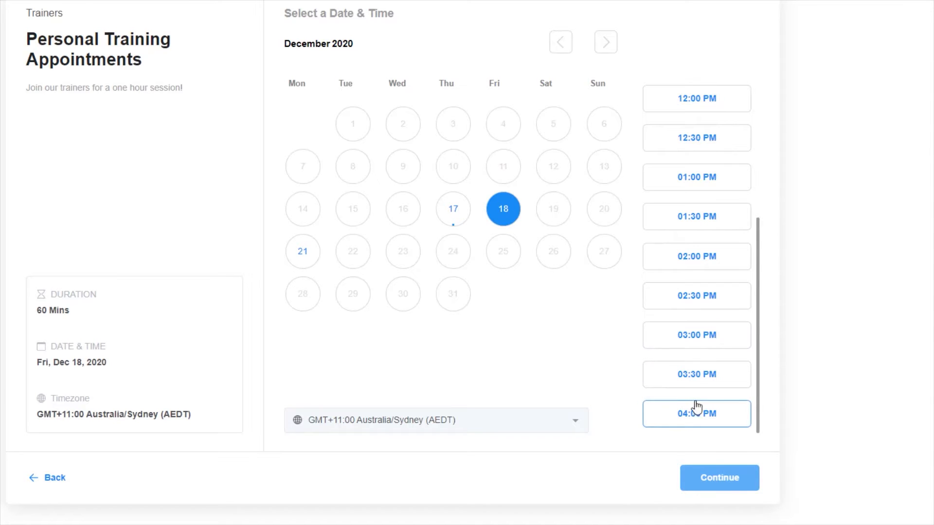
scroll(696, 398, "up", 4)
scroll(699, 390, "up", 1)
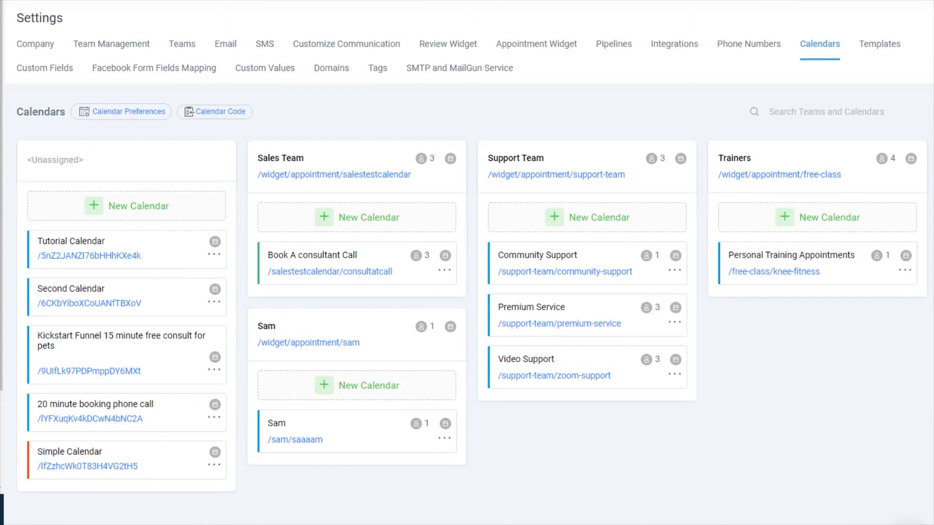
- Change the unit of the Personal Training Appointments calendar's date range to Months in its availability settings
left_click(905, 271)
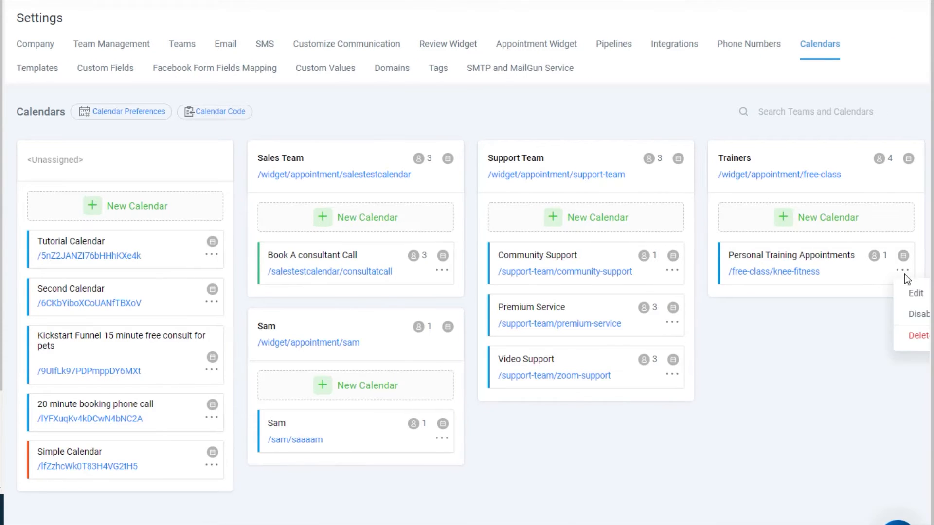
left_click(913, 298)
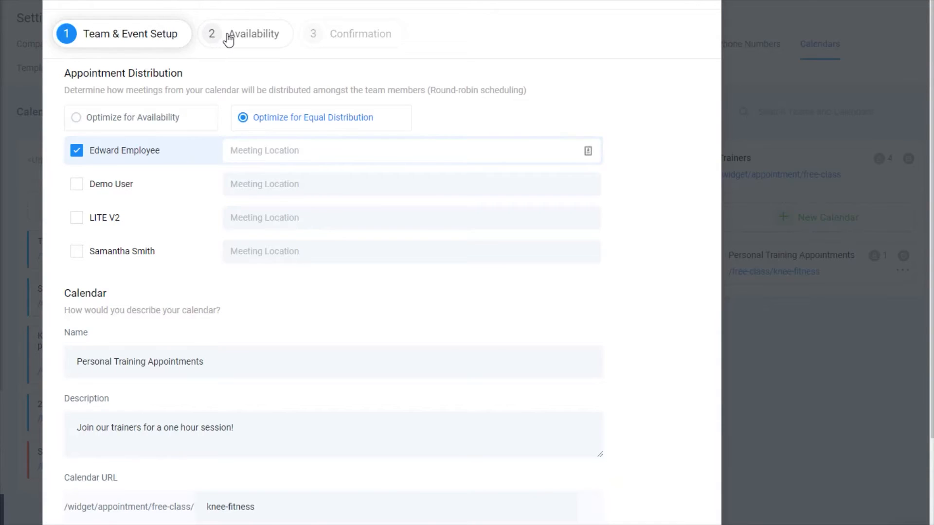
left_click(224, 35)
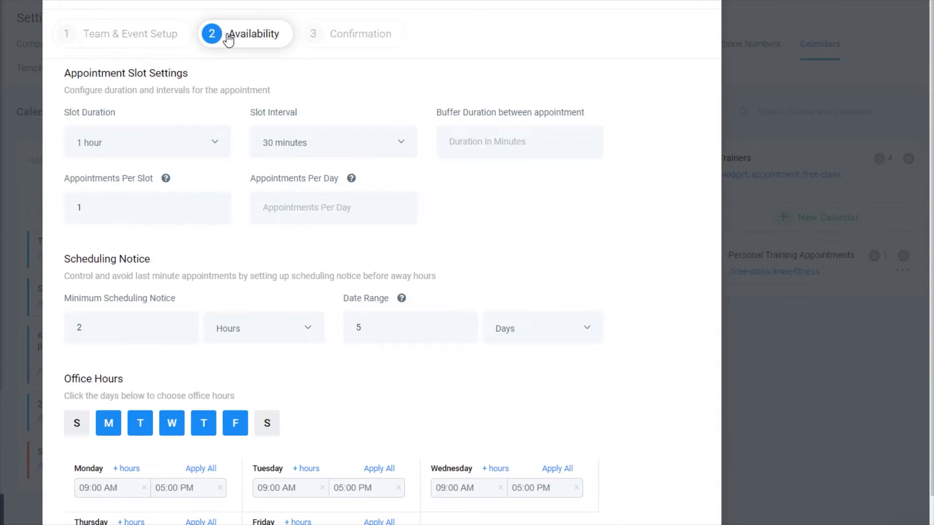
left_click(552, 332)
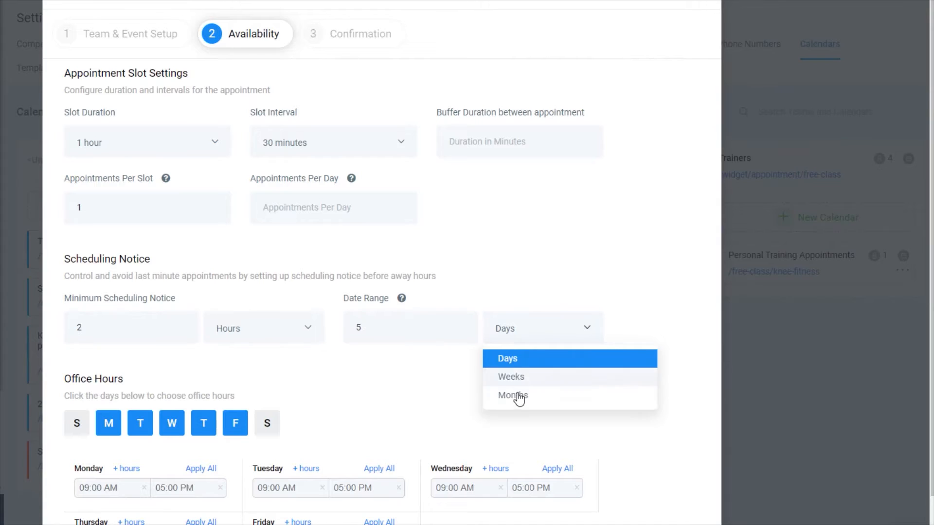
left_click(515, 394)
scroll(508, 387, "down", 3)
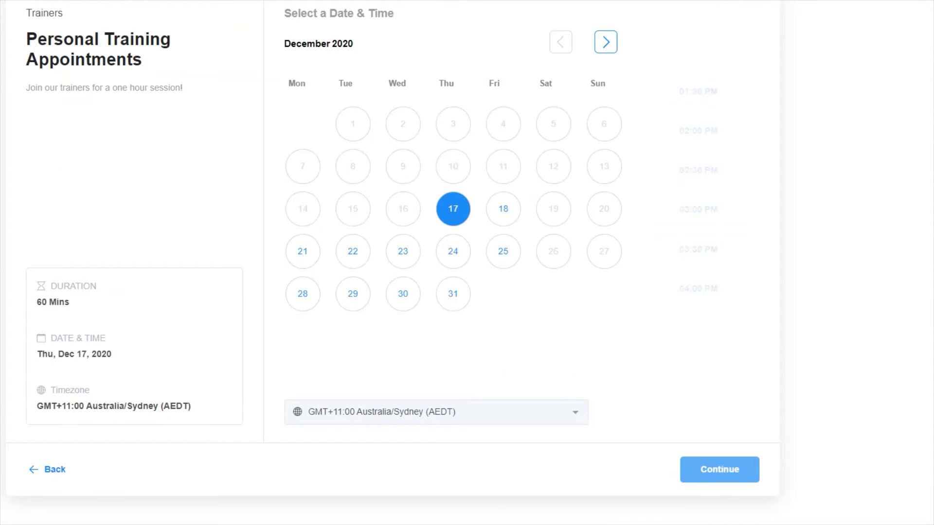
- Review the time slots offered on December 23 on the calendar's booking page
left_click(415, 259)
scroll(700, 292, "down", 2)
scroll(700, 292, "up", 2)
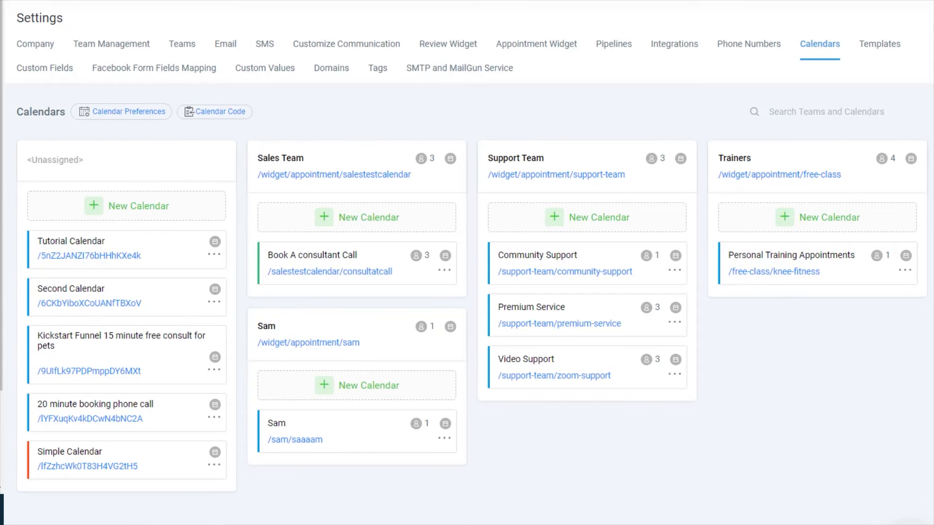
- Remove Tuesday and Thursday from the available days of the employee assigned to the Personal Training Appointments calendar
left_click(131, 46)
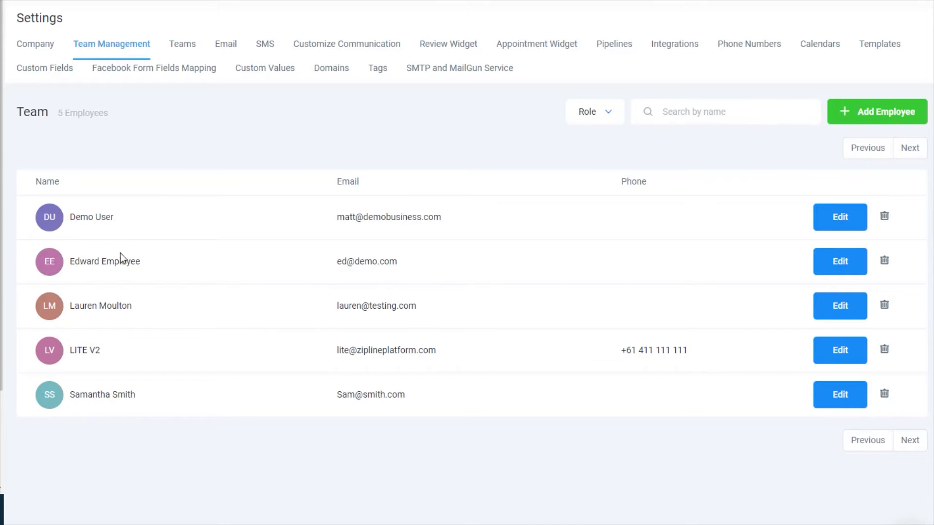
left_click(837, 268)
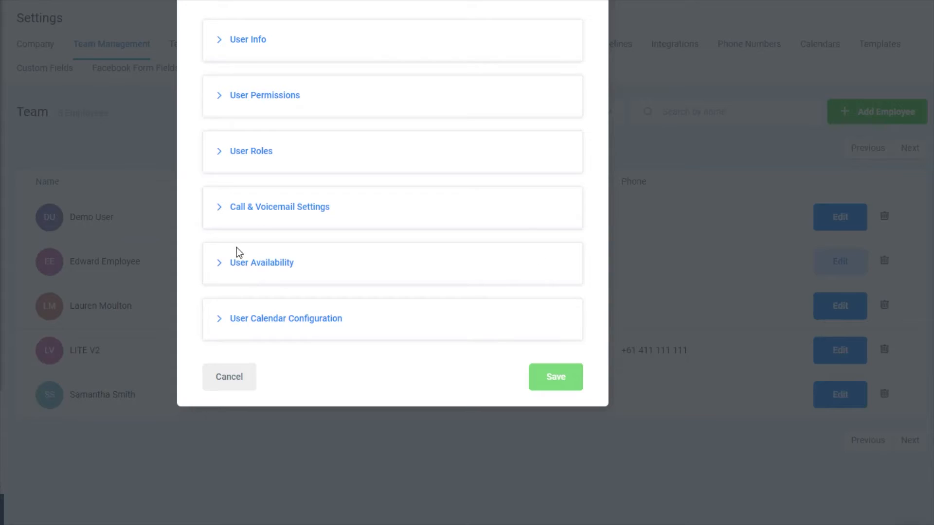
left_click(254, 267)
scroll(254, 266, "down", 6)
scroll(254, 267, "down", 1)
scroll(248, 267, "up", 2)
left_click(310, 204)
left_click(361, 205)
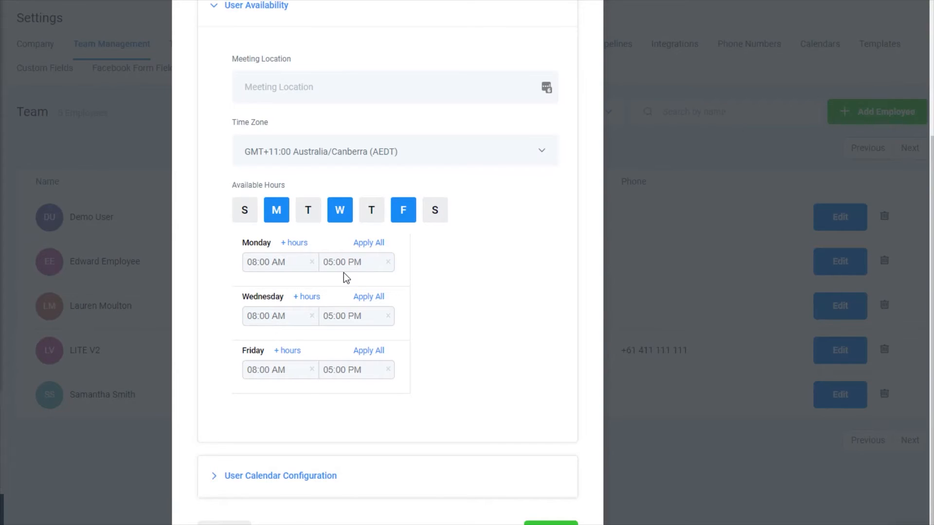
- Change the end time of the employee's Friday available hours and save the employee's settings
left_click(337, 372)
scroll(327, 431, "up", 3)
left_click(325, 449)
left_click(536, 523)
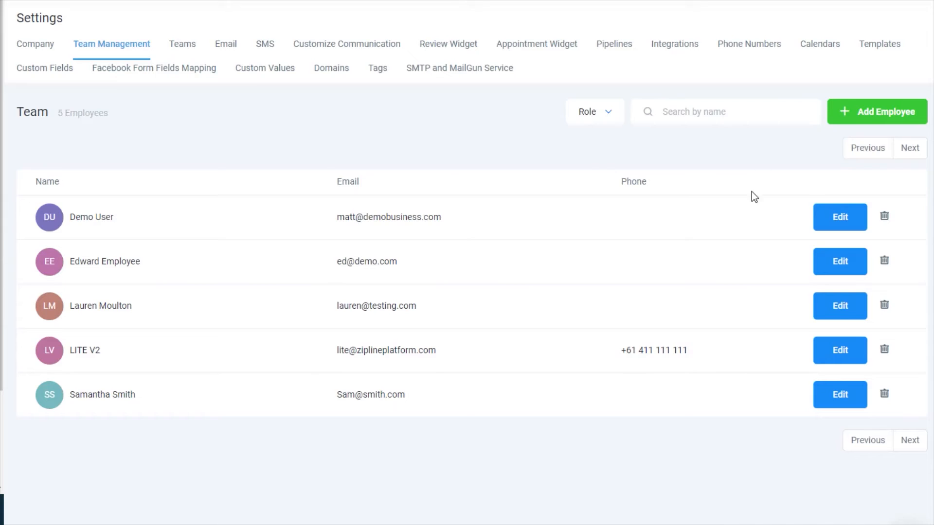
- Check which team member is assigned to the Personal Training Appointments calendar, then open its booking page
left_click(820, 47)
left_click(905, 270)
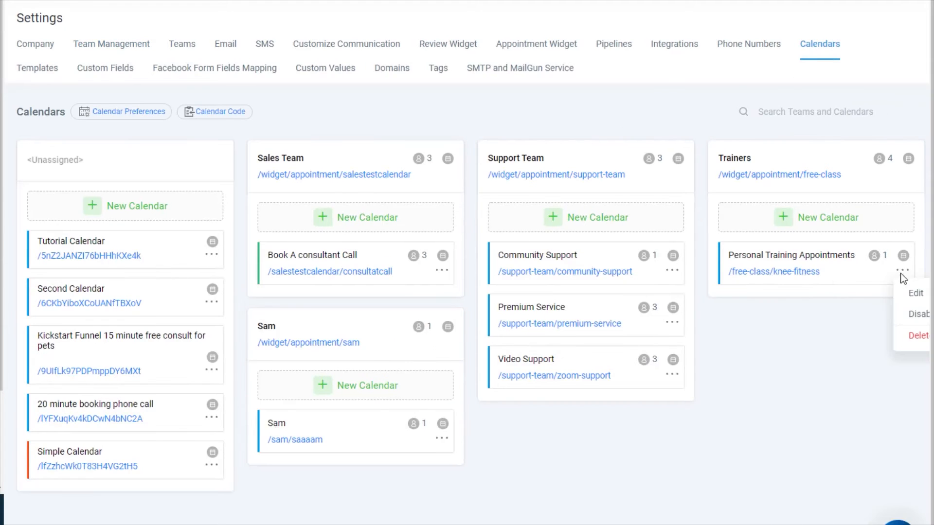
left_click(910, 292)
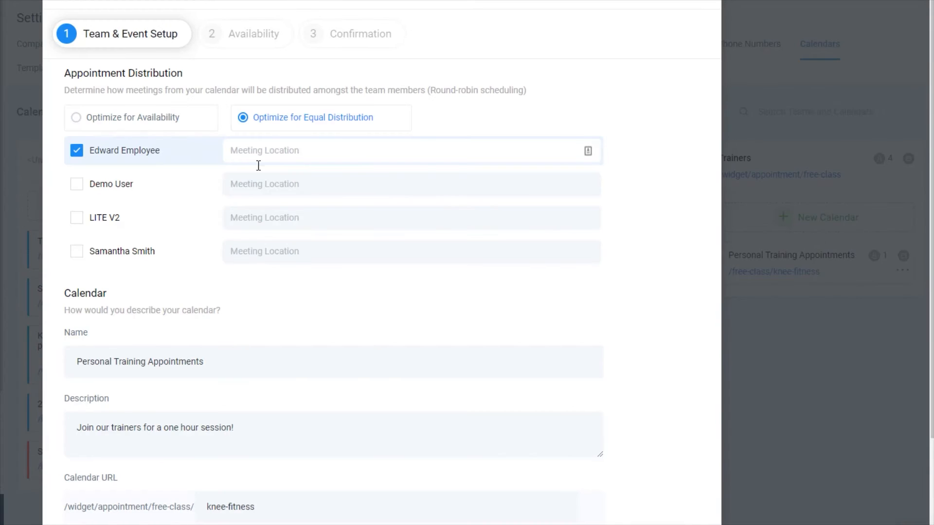
left_click(826, 319)
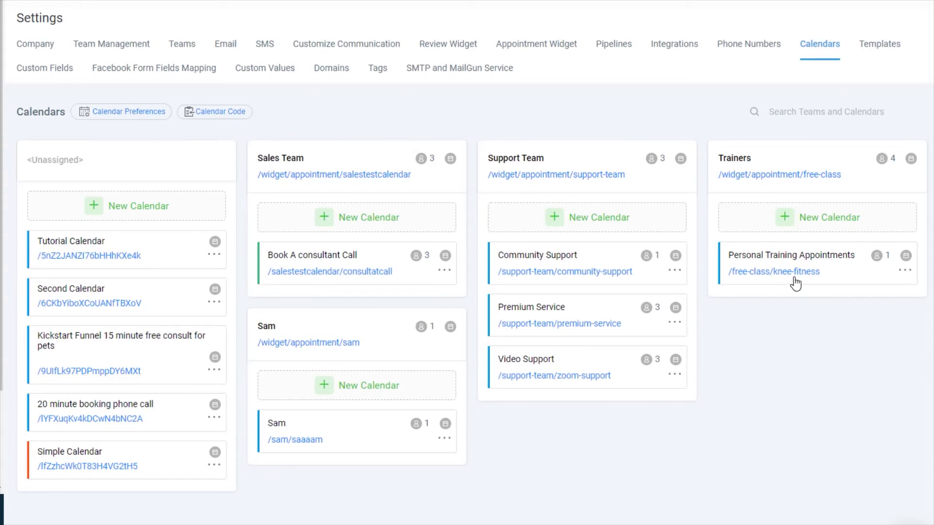
left_click(796, 274)
- Add the last listed team member to the Personal Training Appointments calendar's appointment distribution and save the team and event setup
left_click(907, 271)
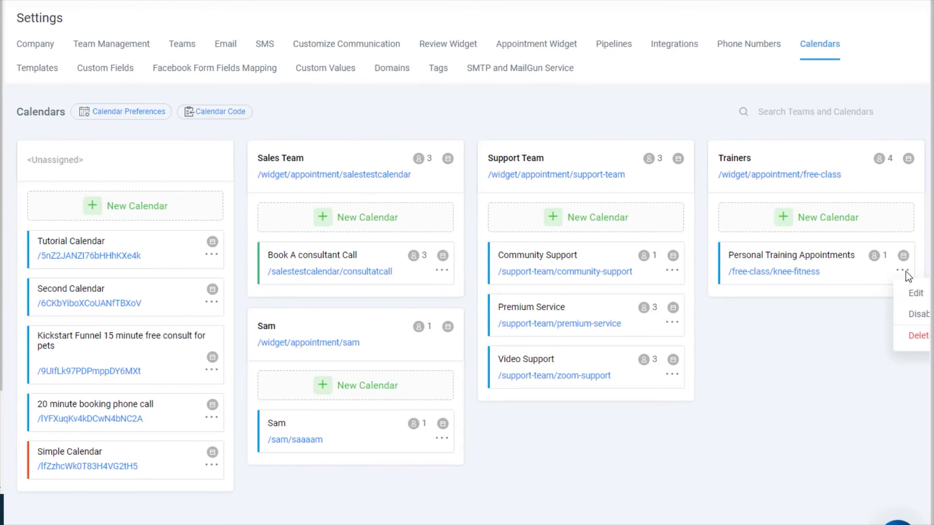
left_click(914, 292)
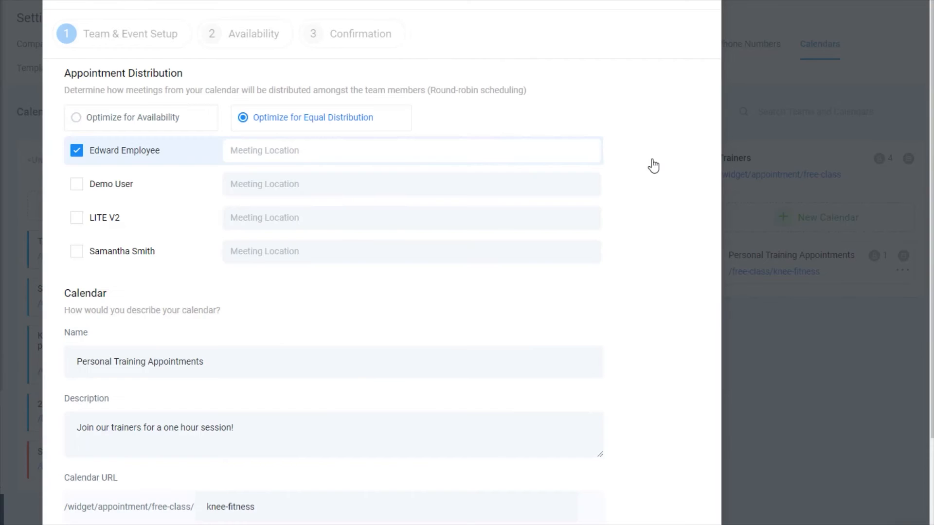
left_click(76, 248)
scroll(485, 251, "down", 4)
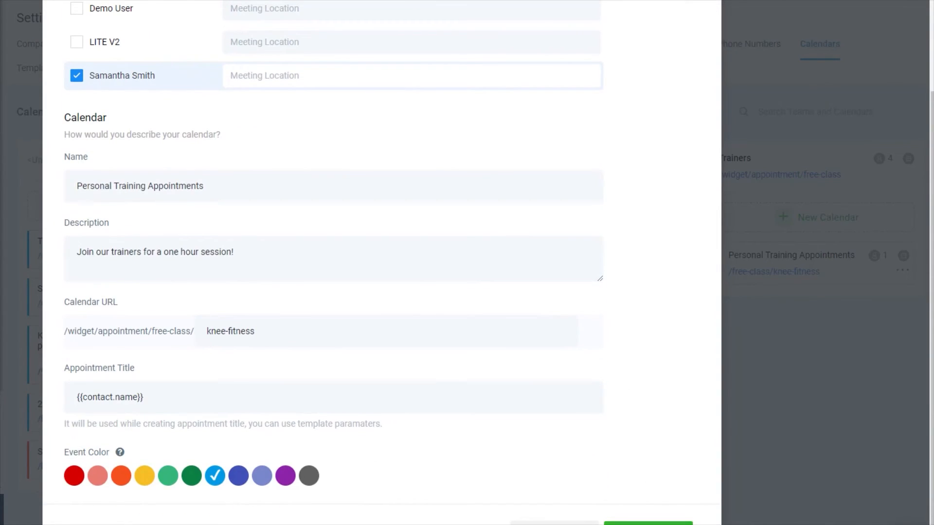
left_click(648, 523)
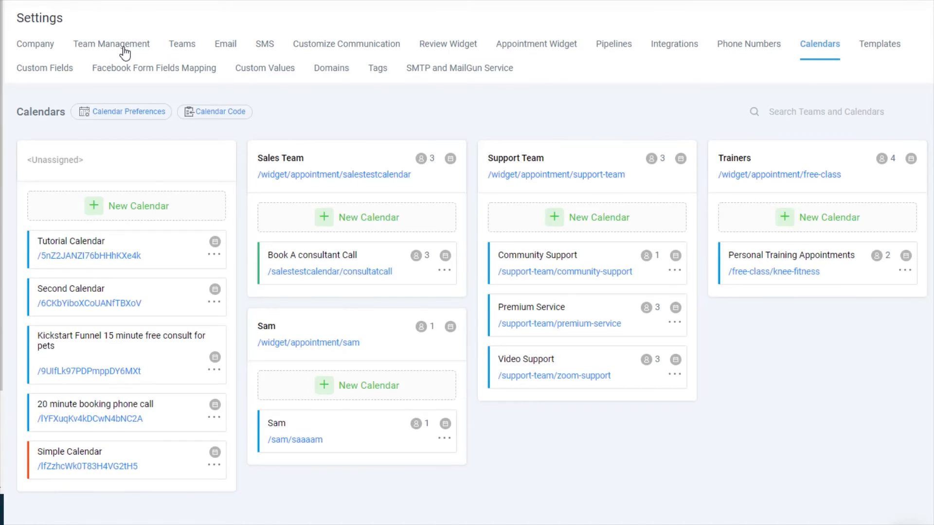
- Remove Wednesday and Thursday from the available days of the employee just added to the Personal Training Appointments calendar
left_click(125, 52)
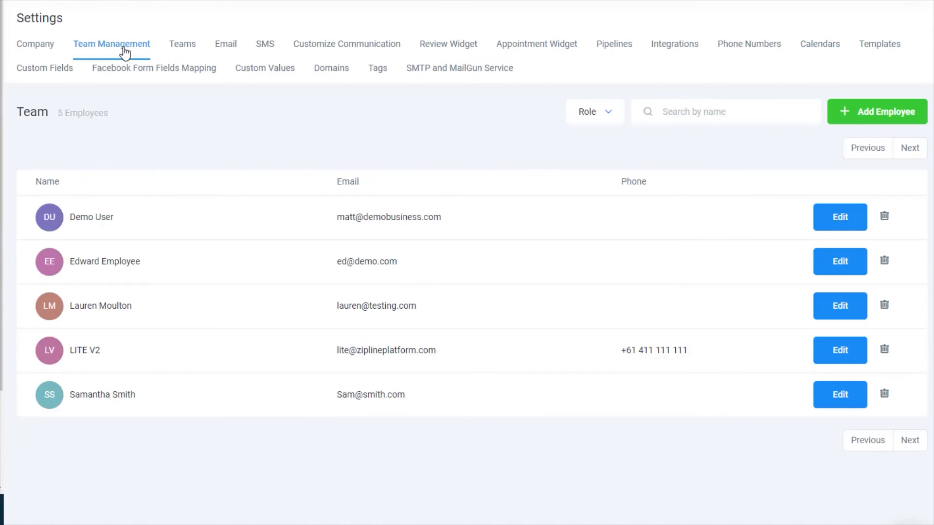
left_click(832, 399)
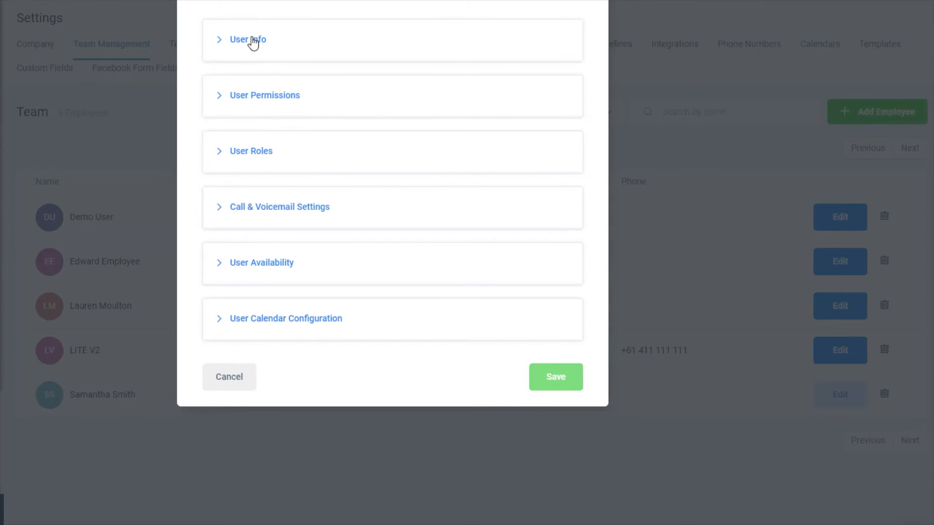
left_click(262, 267)
scroll(403, 258, "down", 5)
scroll(402, 258, "up", 3)
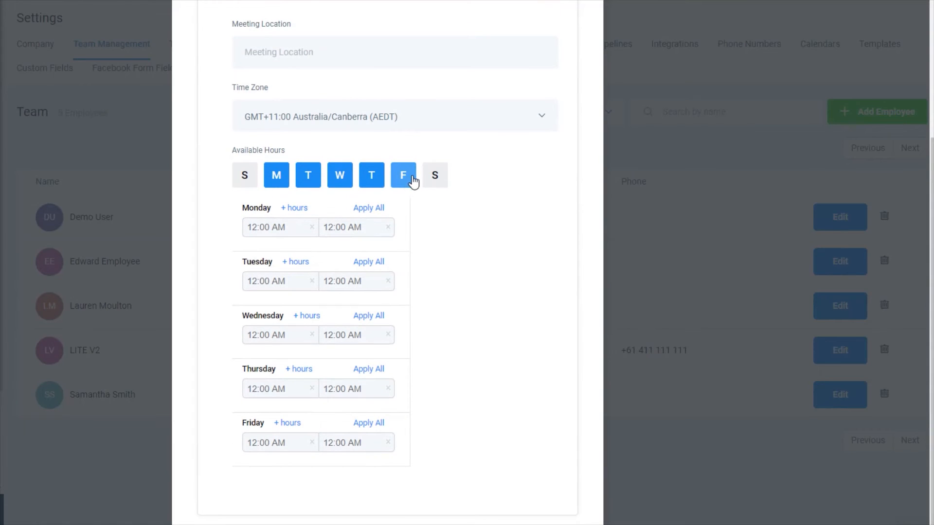
left_click(342, 182)
left_click(364, 181)
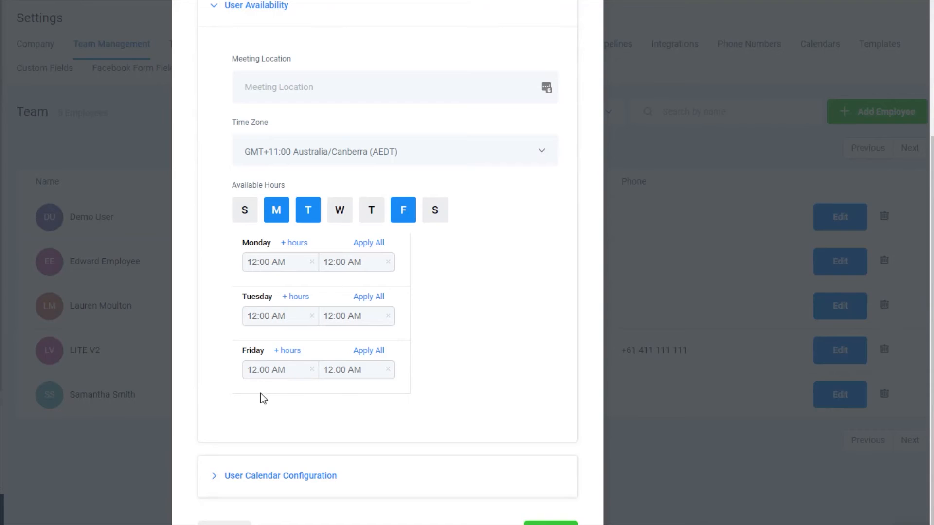
- Set the employee's Monday hours to 10:00 AM to 01:00 PM, applied to all available days, and save the employee's settings
left_click(268, 263)
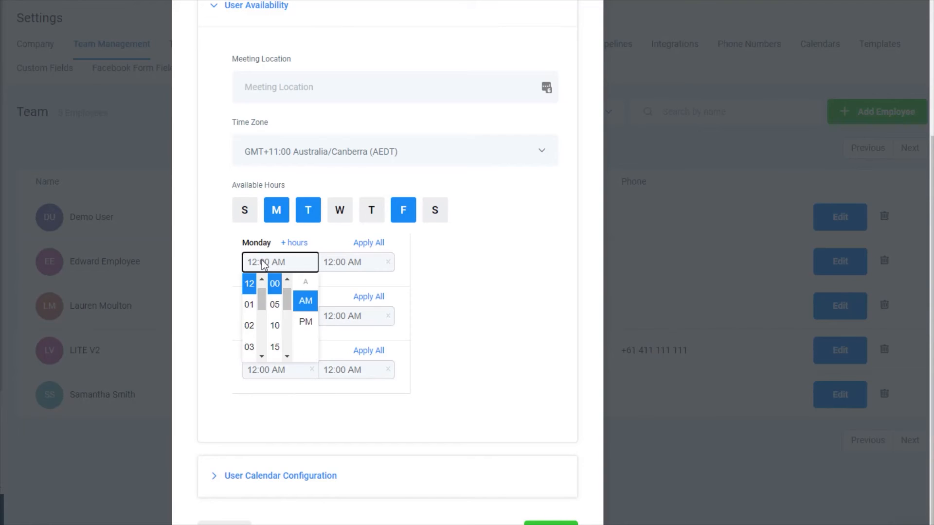
scroll(258, 337, "down", 3)
left_click(249, 342)
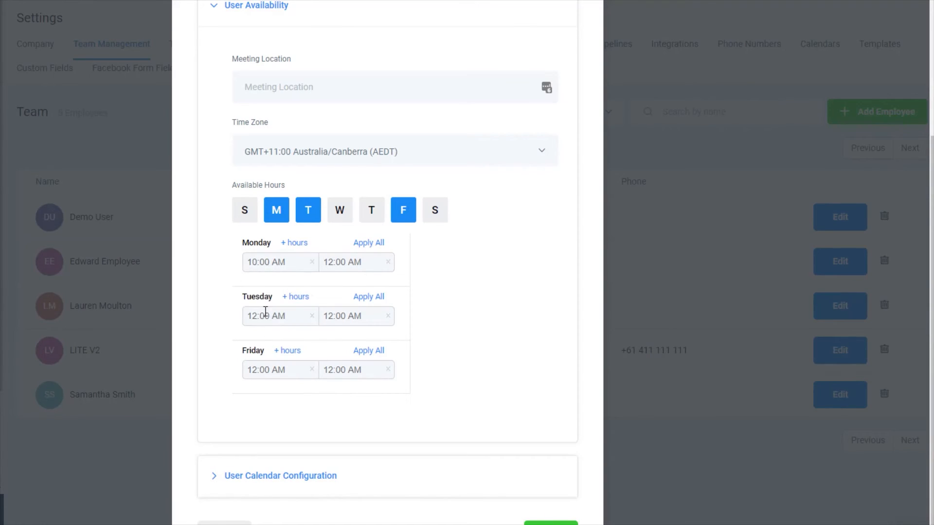
left_click(352, 264)
left_click(327, 305)
left_click(358, 263)
left_click(382, 311)
left_click(374, 243)
left_click(537, 523)
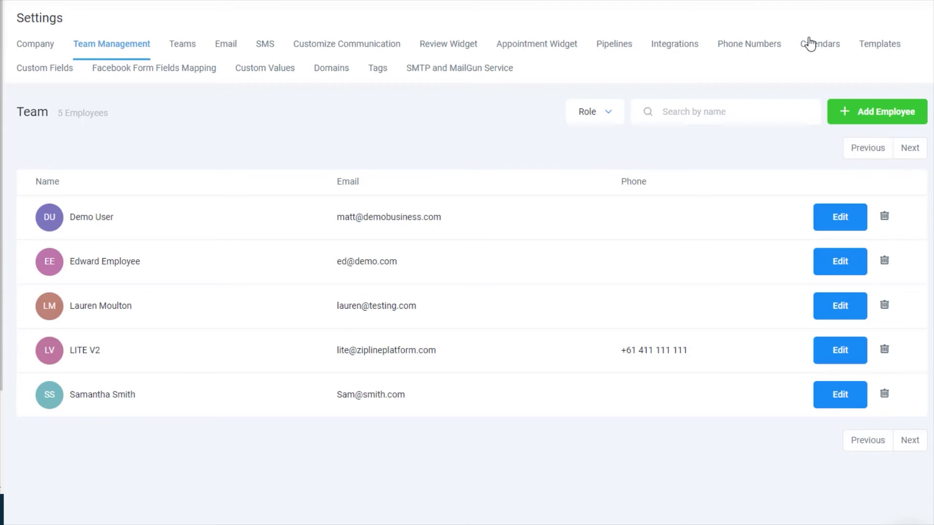
- Open the Personal Training Appointments booking page and compare the time slots offered on December 21 and December 22
left_click(810, 43)
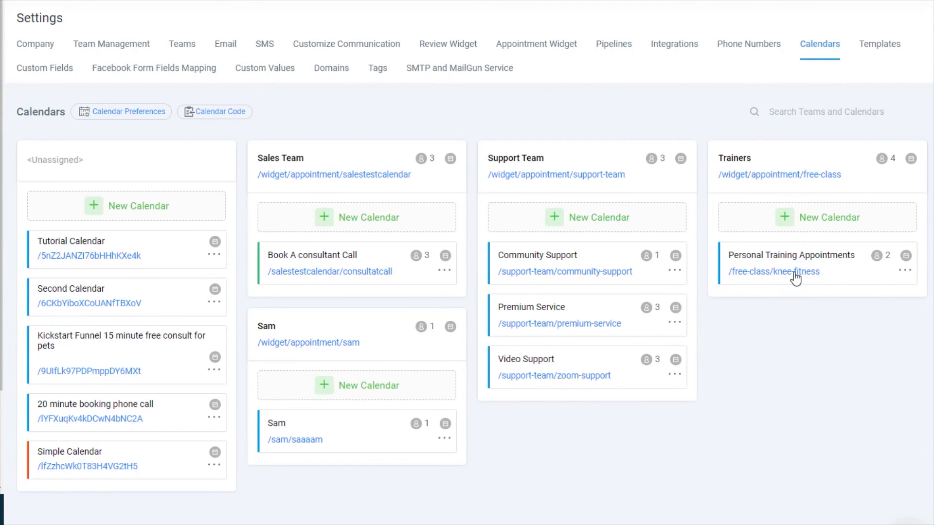
left_click(905, 270)
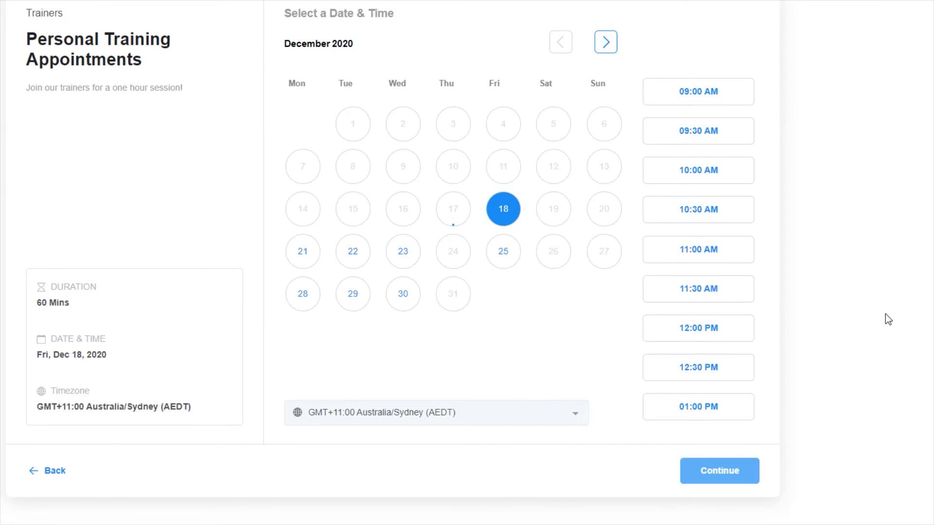
left_click(307, 256)
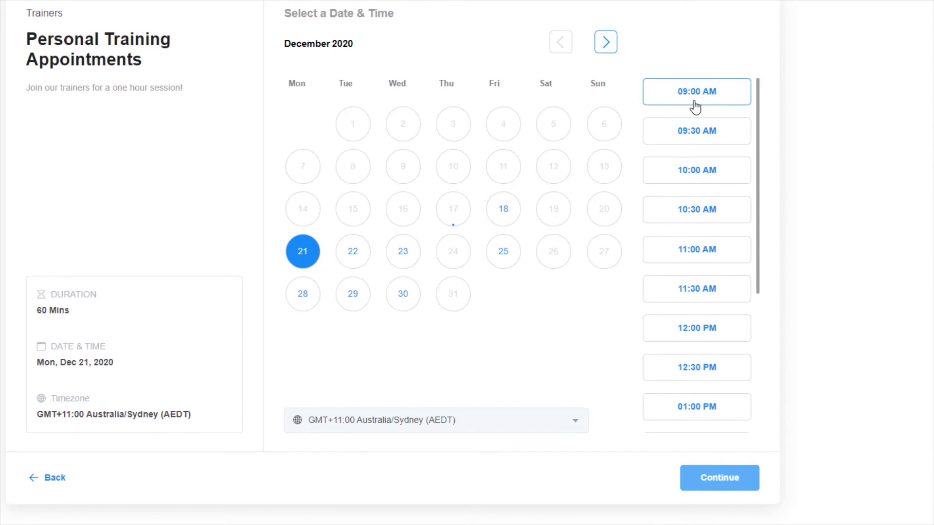
scroll(699, 101, "down", 5)
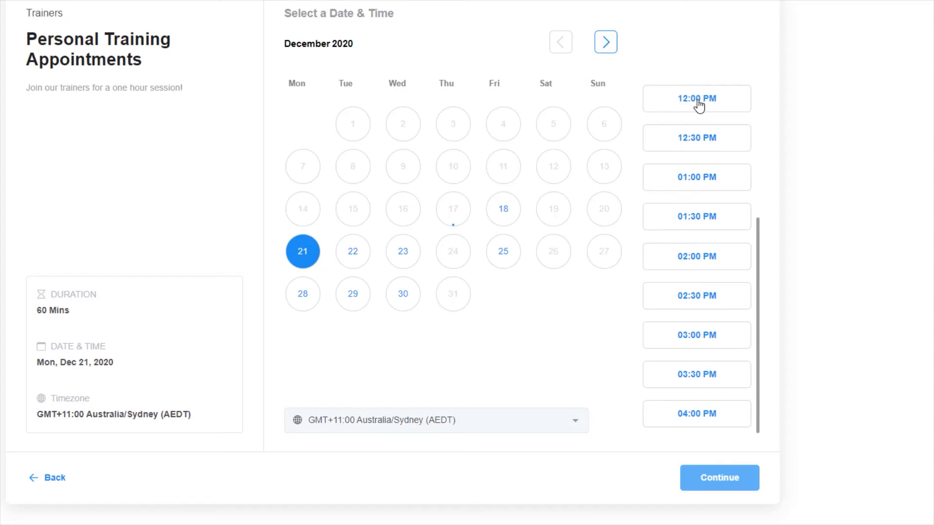
left_click(358, 256)
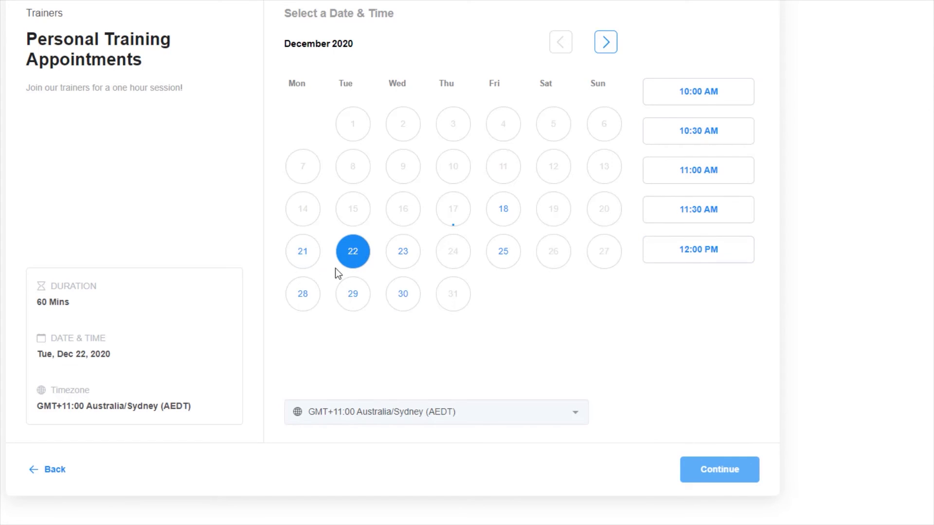
left_click(301, 253)
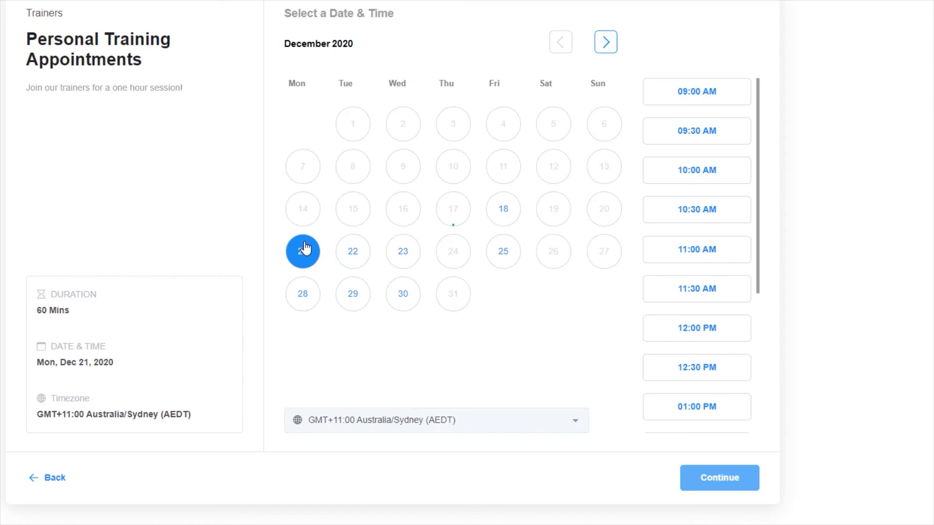
scroll(719, 343, "down", 1)
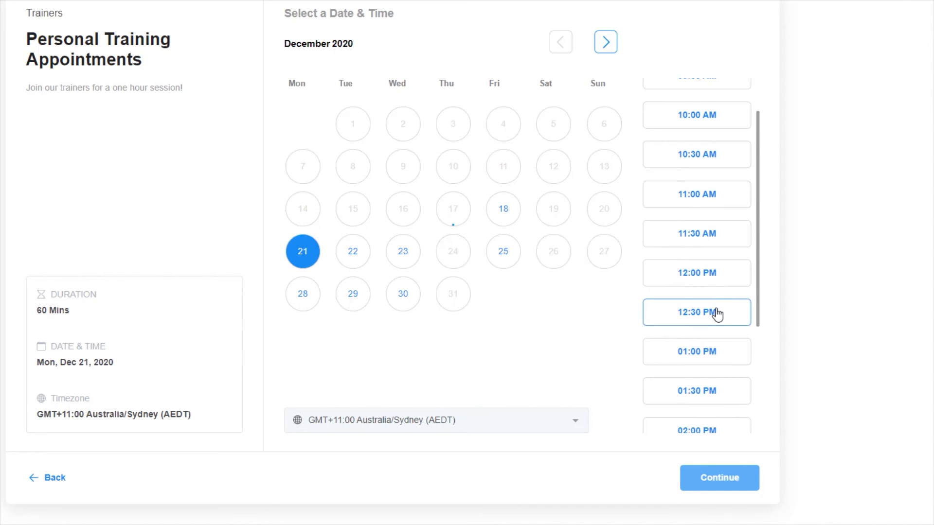